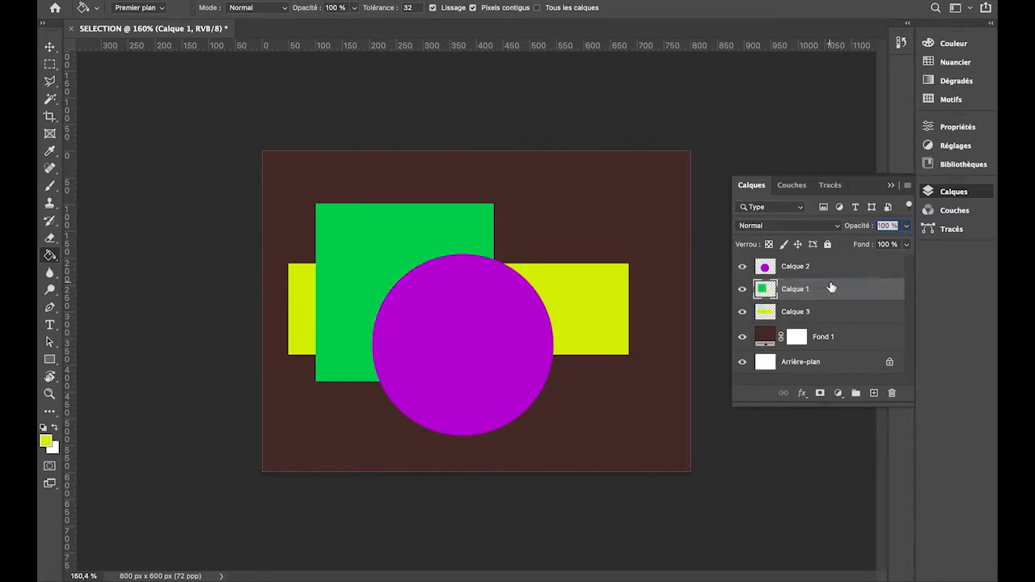
Rename the layer with the yellow rectangle JAUNE and the layer with the green square VERT
{"action": "double_click", "coordinate": [795, 314]}
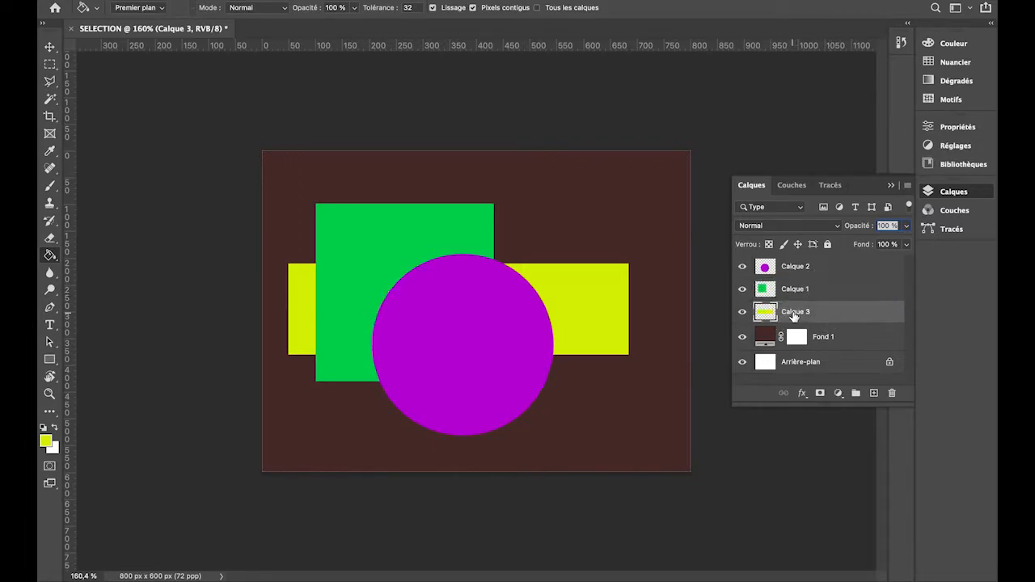
{"action": "type", "text": "JAUNE"}
{"action": "double_click", "coordinate": [797, 290]}
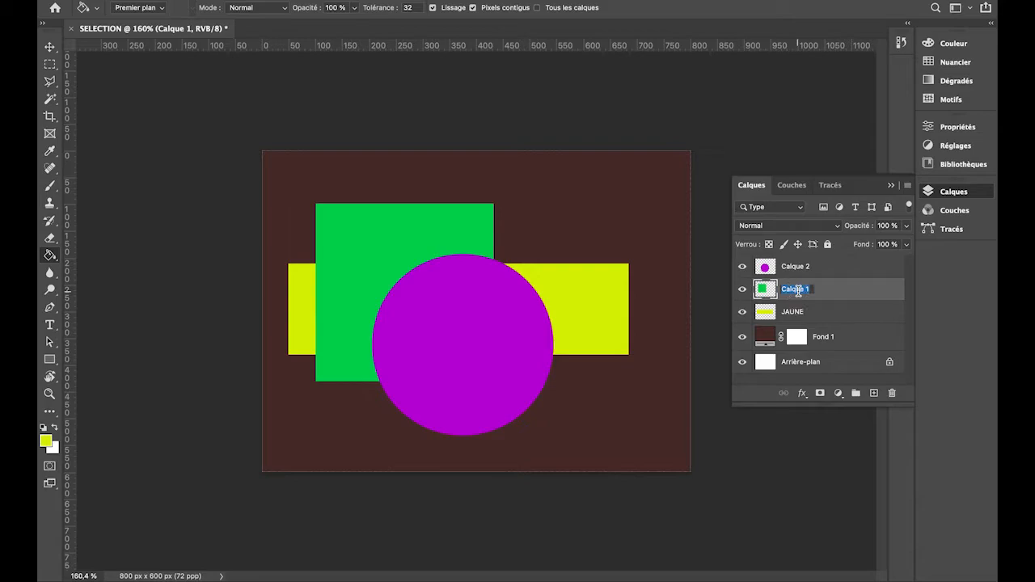
{"action": "type", "text": "VERT"}
{"action": "key", "text": "Return"}
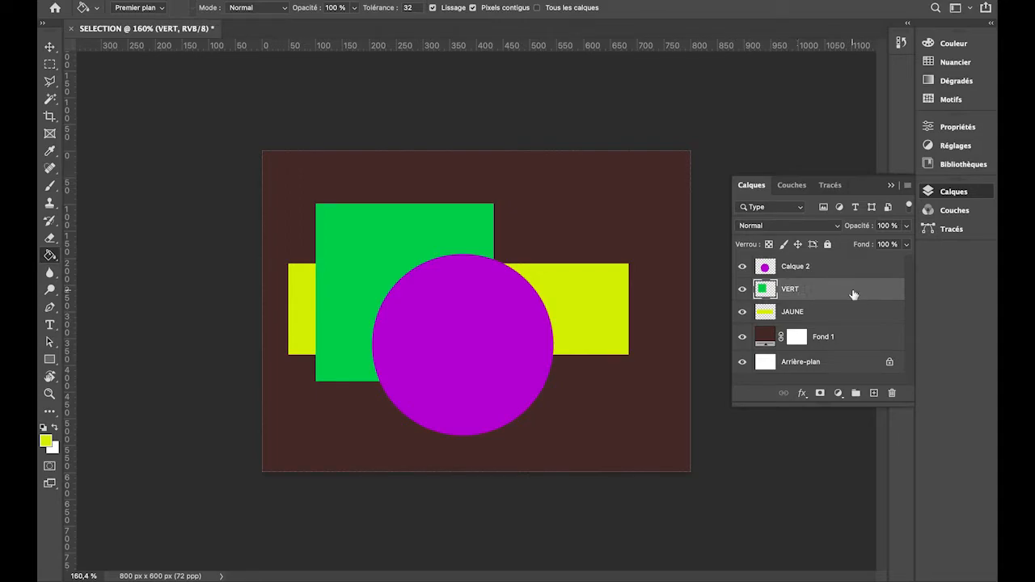
Hide the VERT and JAUNE layers one after the other, and show both again
{"action": "left_click", "coordinate": [744, 291]}
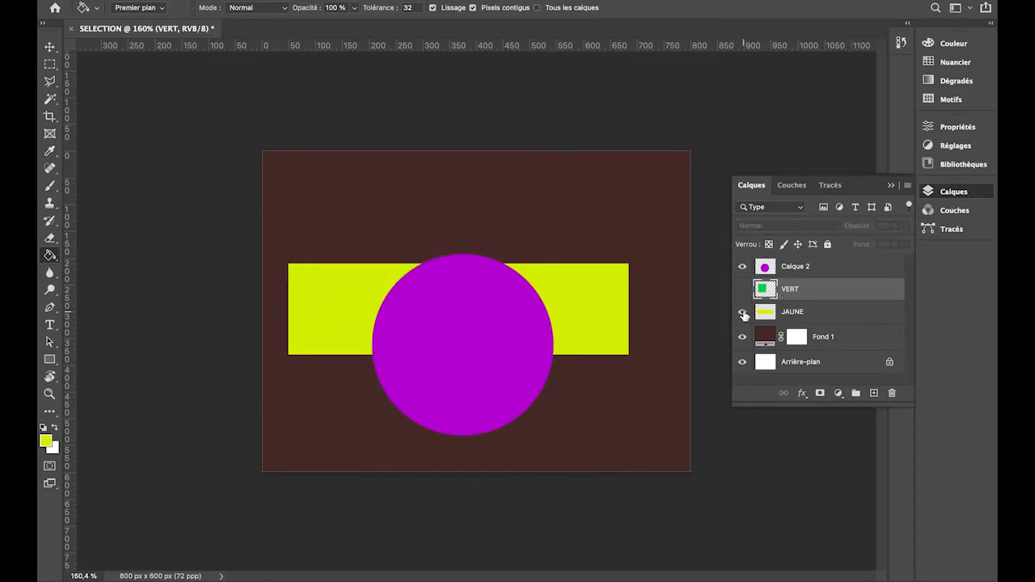
{"action": "left_click", "coordinate": [743, 313]}
{"action": "left_click", "coordinate": [743, 313]}
{"action": "left_click", "coordinate": [743, 291]}
Lock the VERT layer completely and unlock it again
{"action": "left_click", "coordinate": [887, 292]}
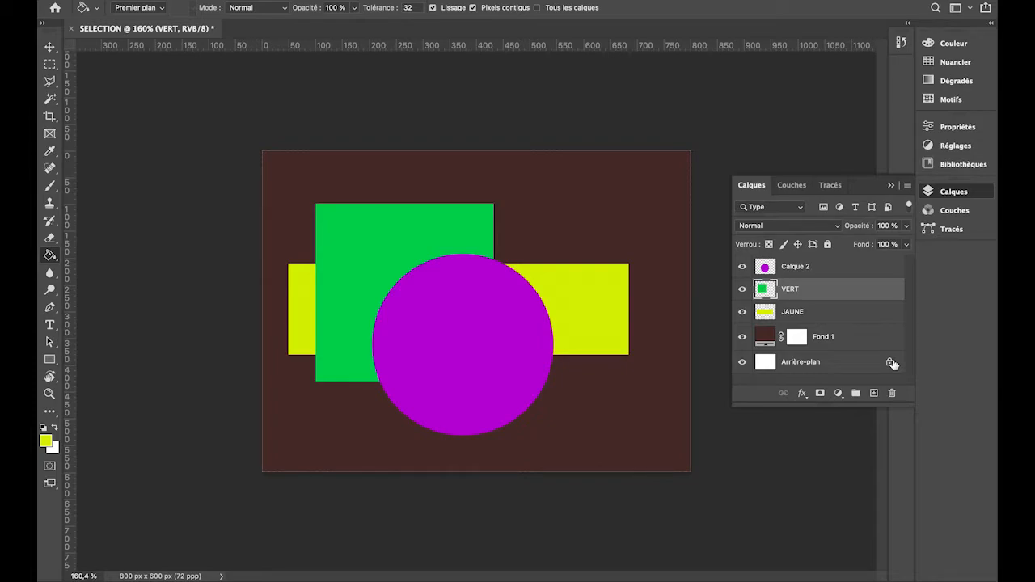
{"action": "left_click", "coordinate": [828, 246]}
{"action": "left_click", "coordinate": [827, 245]}
Link the Calque 2, VERT and JAUNE layers and move the shapes together slightly down and to the right on the canvas
{"action": "left_click", "coordinate": [851, 271]}
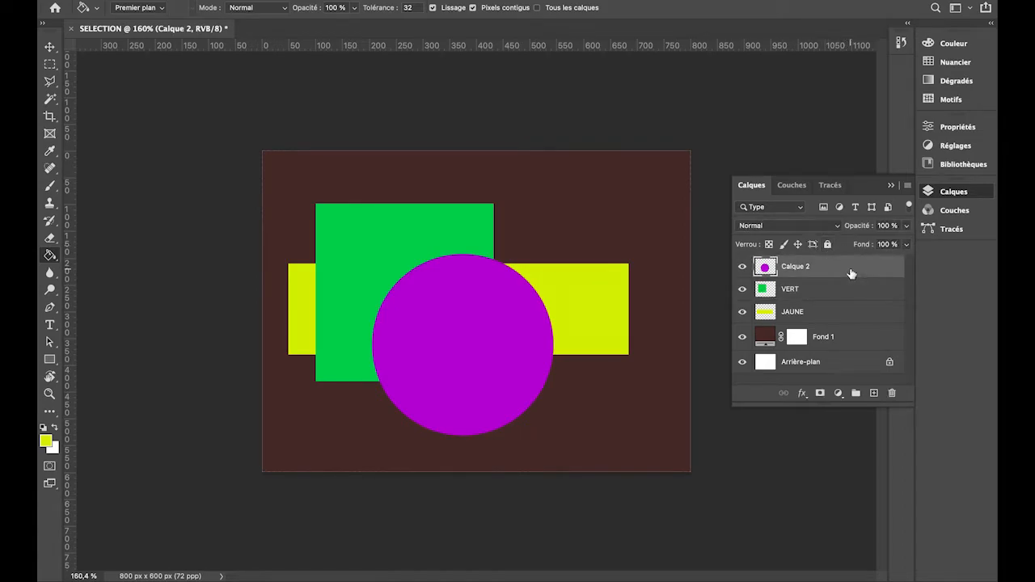
{"action": "left_click", "coordinate": [856, 318], "text": "shift"}
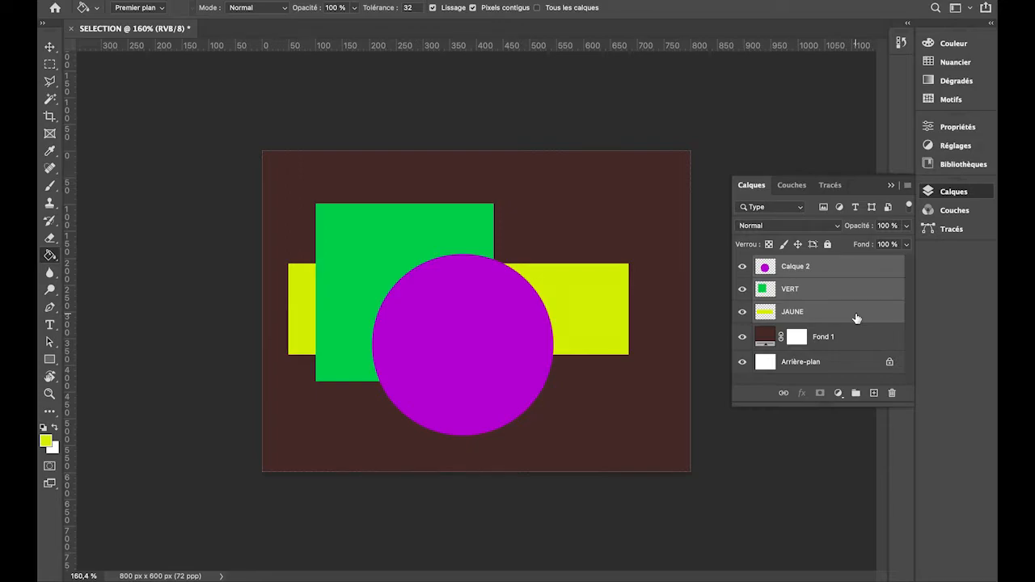
{"action": "left_click", "coordinate": [784, 395]}
{"action": "left_click", "coordinate": [54, 51]}
{"action": "left_click_drag", "start_coordinate": [410, 267], "coordinate": [435, 278]}
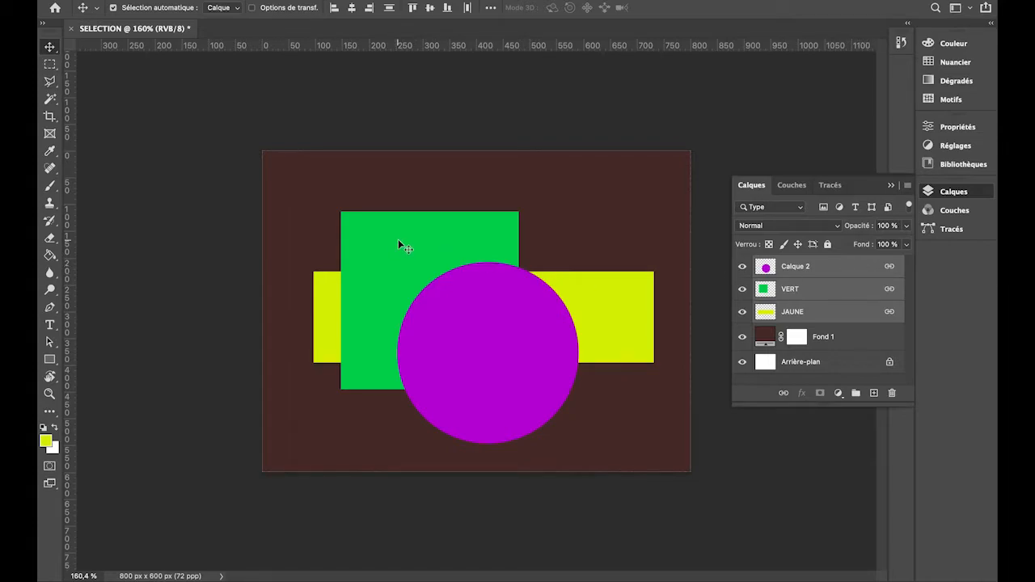
Free-transform the linked shapes, stretching them and scaling them down to about 71% width and 75% height in the canvas's upper-left area
{"action": "key", "text": "ctrl+t"}
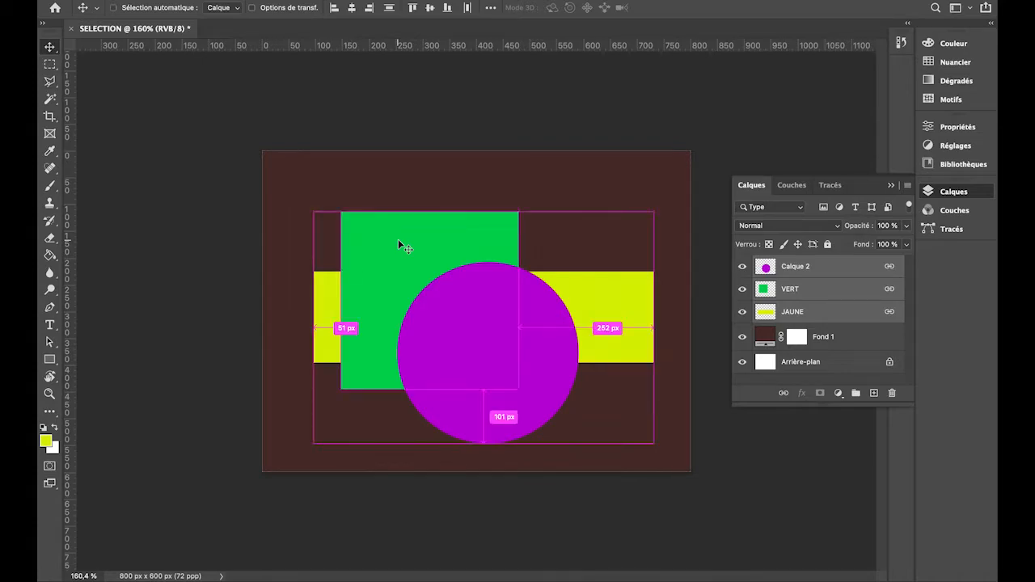
{"action": "left_click_drag", "start_coordinate": [484, 212], "coordinate": [487, 168]}
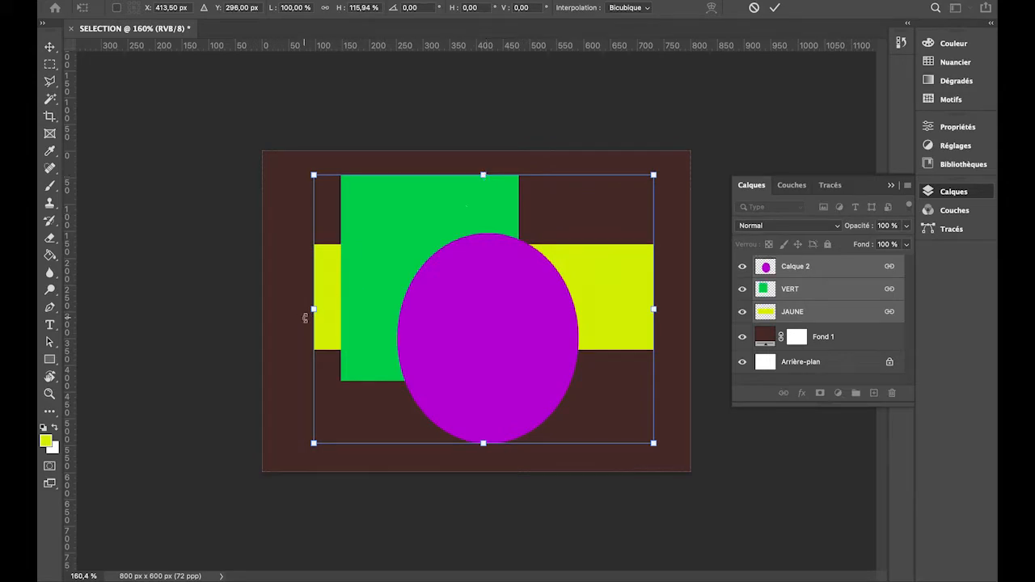
{"action": "left_click_drag", "start_coordinate": [309, 313], "coordinate": [278, 309]}
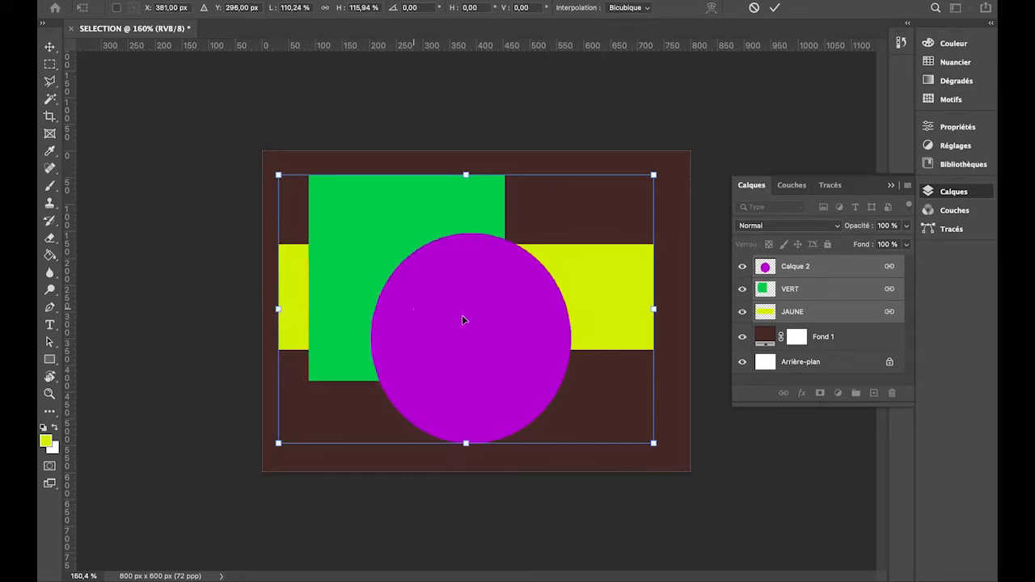
{"action": "left_click_drag", "start_coordinate": [655, 442], "coordinate": [563, 348]}
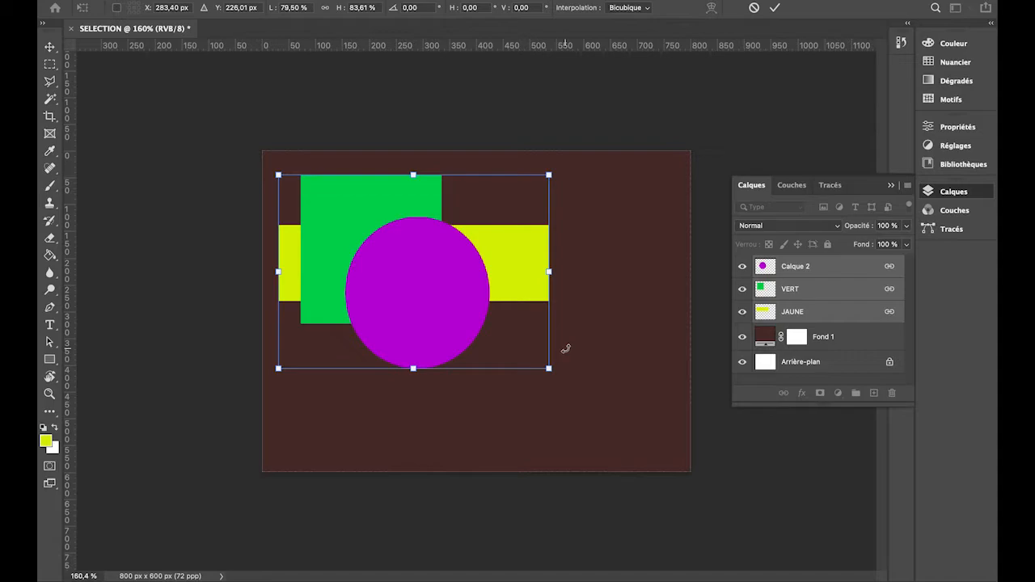
{"action": "mouse_move", "coordinate": [549, 370]}
{"action": "left_mouse_down"}
{"action": "mouse_move", "coordinate": [661, 455]}
{"action": "mouse_move", "coordinate": [565, 392]}
{"action": "mouse_move", "coordinate": [620, 431]}
{"action": "mouse_move", "coordinate": [476, 455]}
{"action": "mouse_move", "coordinate": [576, 410]}
{"action": "mouse_move", "coordinate": [538, 380]}
{"action": "mouse_move", "coordinate": [603, 432]}
{"action": "mouse_move", "coordinate": [539, 377]}
{"action": "mouse_move", "coordinate": [622, 441]}
{"action": "mouse_move", "coordinate": [510, 347]}
{"action": "mouse_move", "coordinate": [601, 407]}
{"action": "mouse_move", "coordinate": [537, 360]}
{"action": "left_mouse_up"}
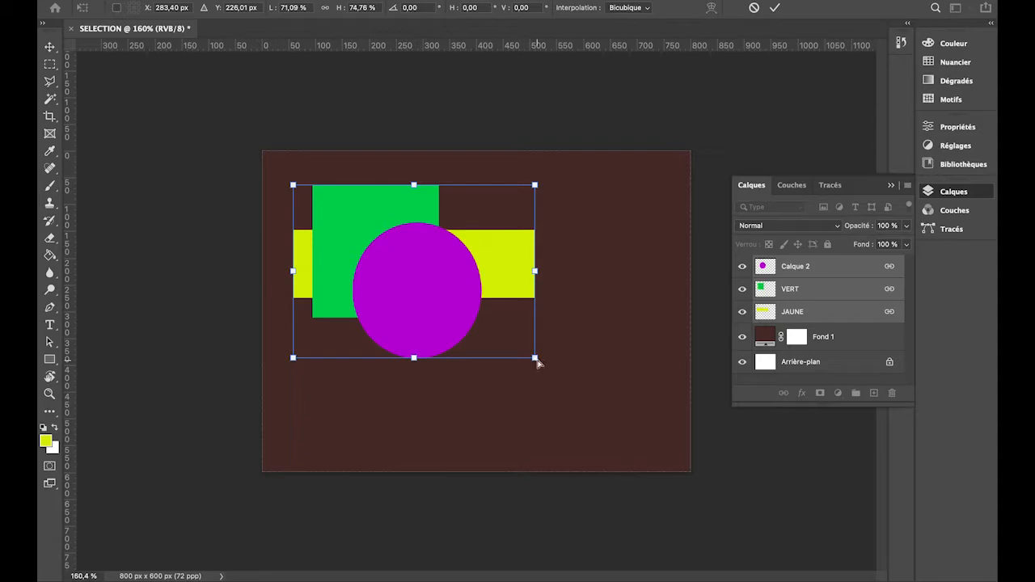
{"action": "mouse_move", "coordinate": [534, 360]}
{"action": "left_mouse_down"}
{"action": "mouse_move", "coordinate": [590, 423]}
{"action": "mouse_move", "coordinate": [445, 389]}
{"action": "mouse_move", "coordinate": [477, 293]}
{"action": "mouse_move", "coordinate": [529, 333]}
{"action": "mouse_move", "coordinate": [514, 356]}
{"action": "left_mouse_up"}
Distort the linked shapes by raising the box's right side and pulling its lower-left corner down, and apply the transformation
{"action": "left_click_drag", "start_coordinate": [526, 271], "coordinate": [554, 247]}
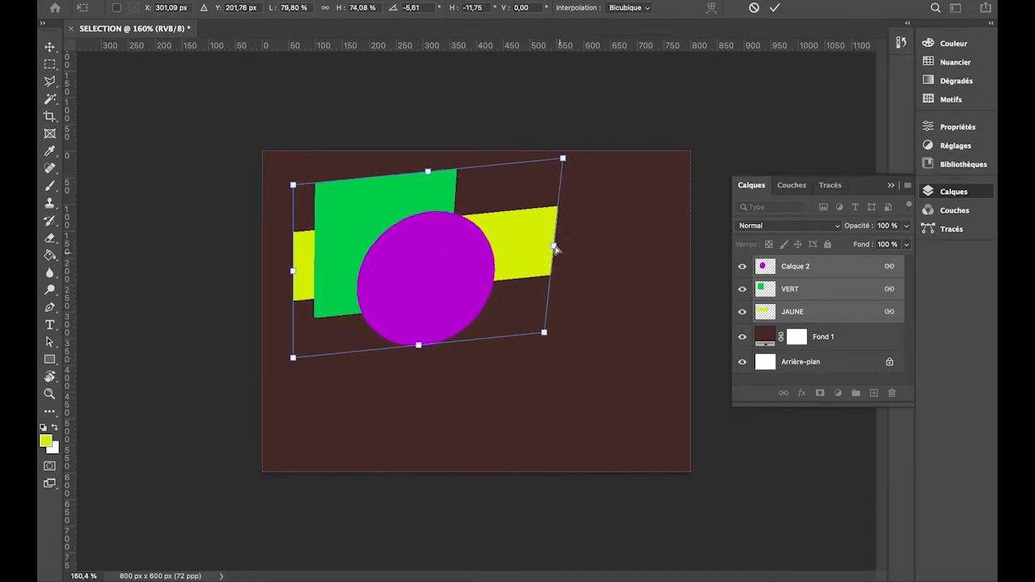
{"action": "left_click_drag", "start_coordinate": [295, 365], "coordinate": [315, 447]}
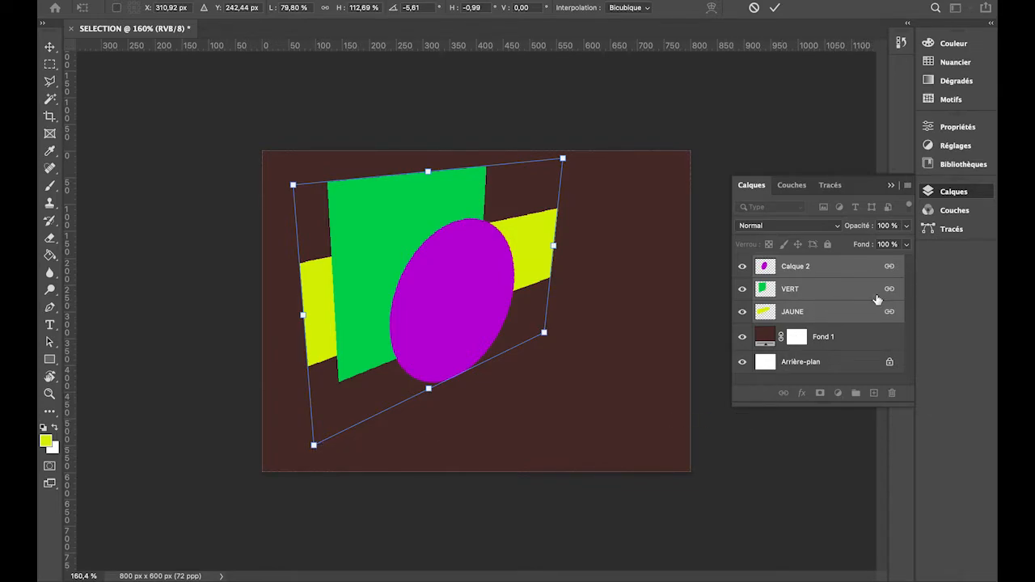
{"action": "key", "text": "Return"}
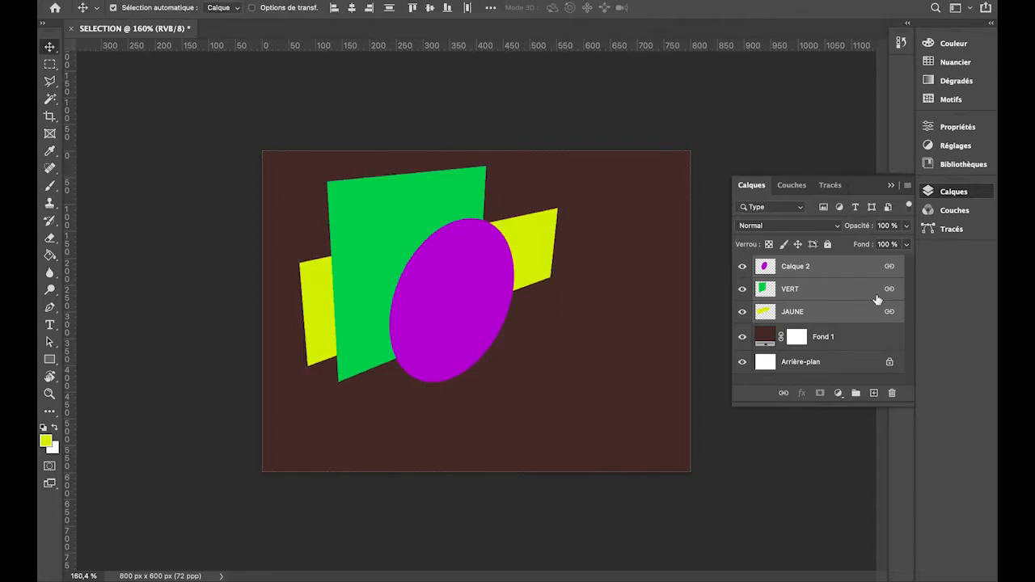
Put the Calque 2, VERT and JAUNE layers together in a new group
{"action": "left_click", "coordinate": [864, 273]}
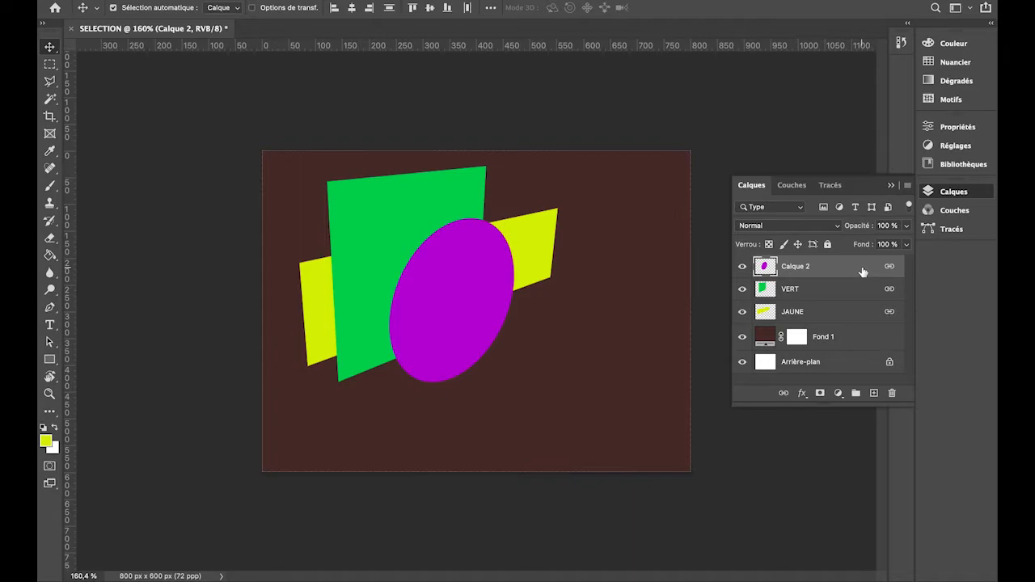
{"action": "left_click", "coordinate": [847, 314], "text": "shift"}
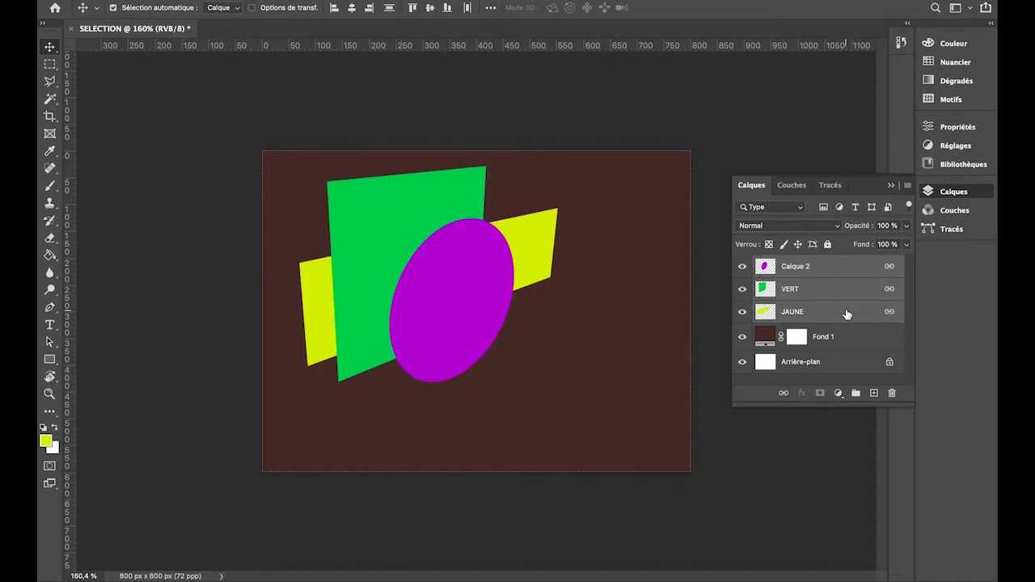
{"action": "left_click", "coordinate": [856, 395]}
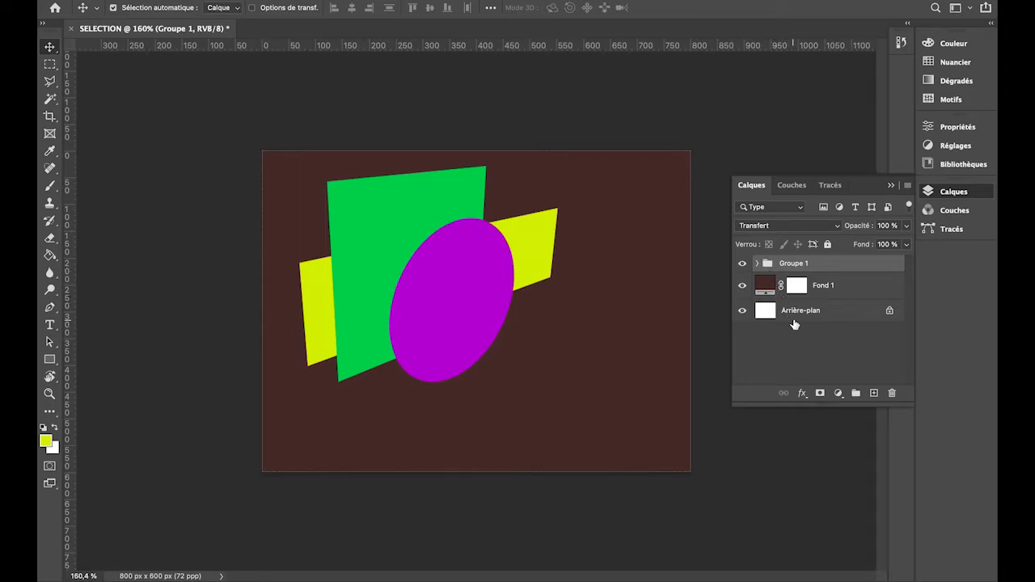
Add a layer mask to the new group and fill the mask with black using the Paint Bucket
{"action": "left_click", "coordinate": [819, 393]}
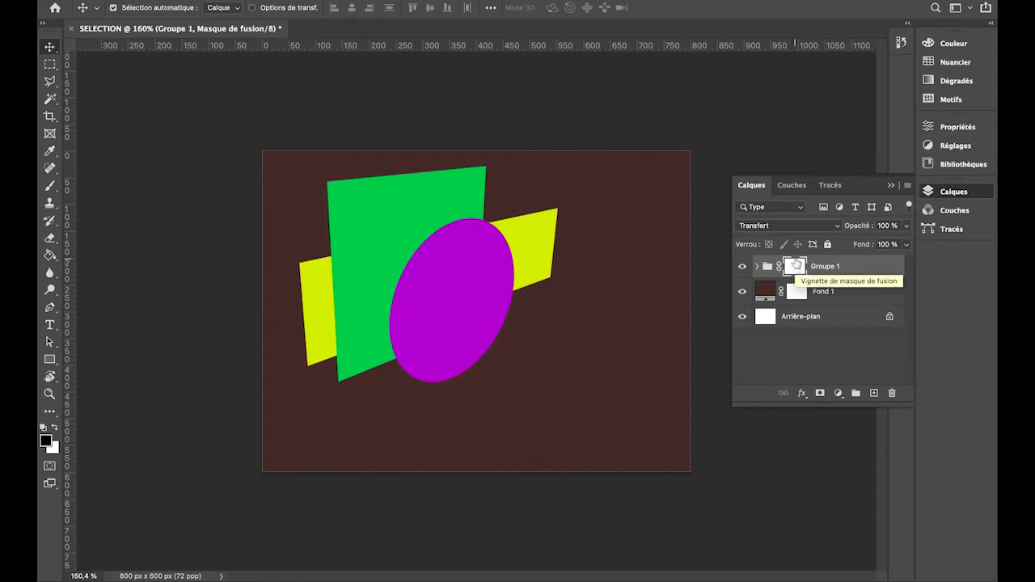
{"action": "left_click", "coordinate": [51, 256]}
{"action": "left_click", "coordinate": [385, 235]}
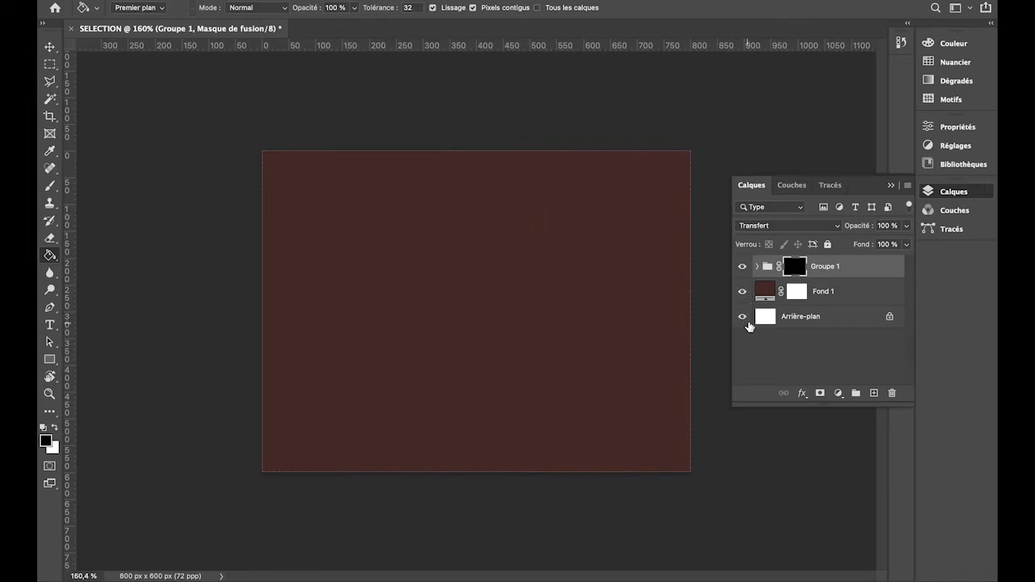
Hide the Fond 1 layer to check what lies beneath it, and show it again
{"action": "left_click", "coordinate": [742, 293]}
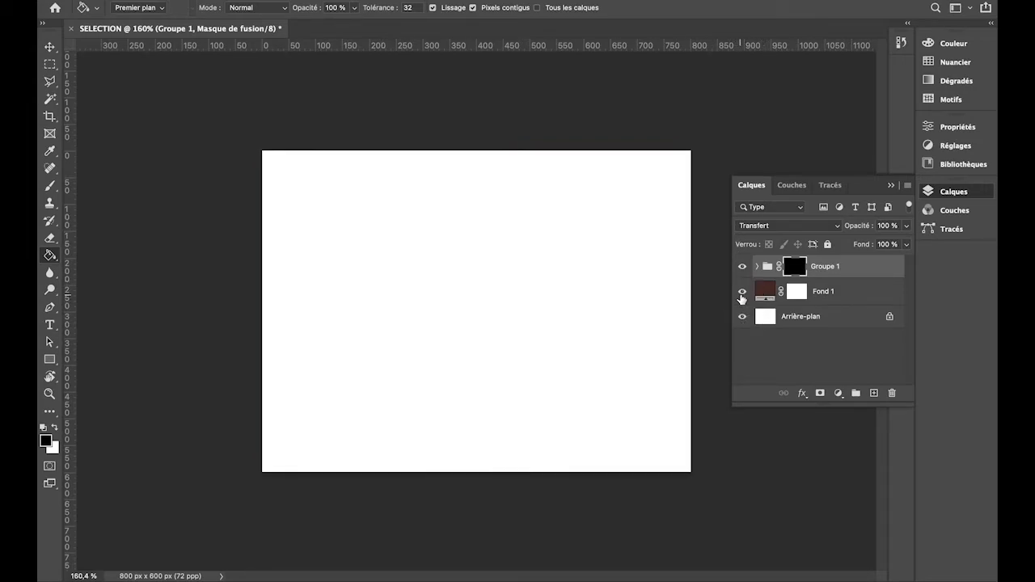
{"action": "left_click", "coordinate": [742, 293]}
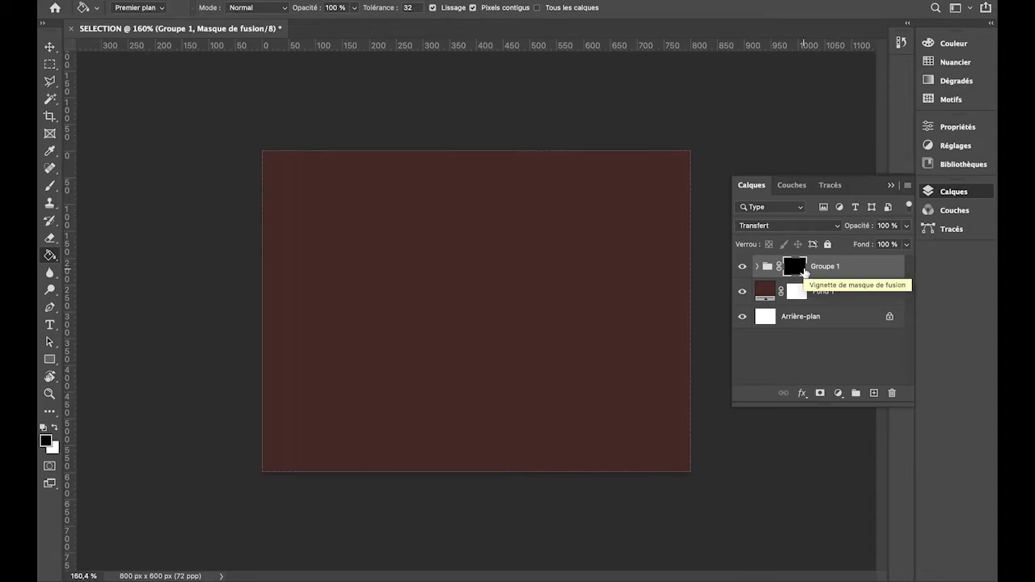
Draw an irregular eleven-pointed star selection over the canvas's middle with the Polygonal Lasso, keeping the group's mask active
{"action": "left_click", "coordinate": [50, 83]}
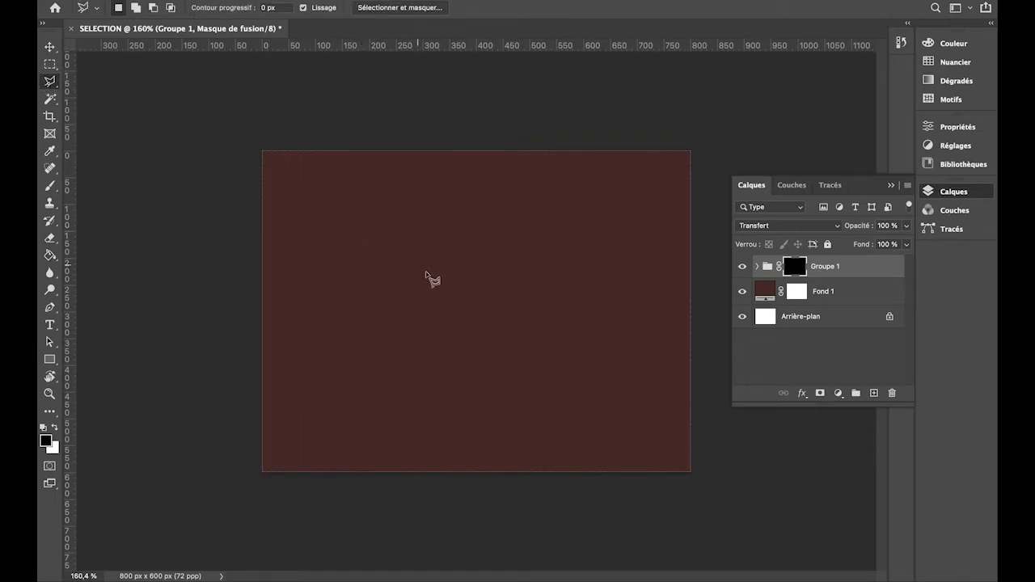
{"action": "left_click", "coordinate": [416, 283]}
{"action": "left_click", "coordinate": [456, 176]}
{"action": "left_click", "coordinate": [465, 258]}
{"action": "left_click", "coordinate": [518, 214]}
{"action": "left_click", "coordinate": [480, 276]}
{"action": "left_click", "coordinate": [550, 272]}
{"action": "left_click", "coordinate": [478, 305]}
{"action": "left_click", "coordinate": [549, 335]}
{"action": "left_click", "coordinate": [477, 326]}
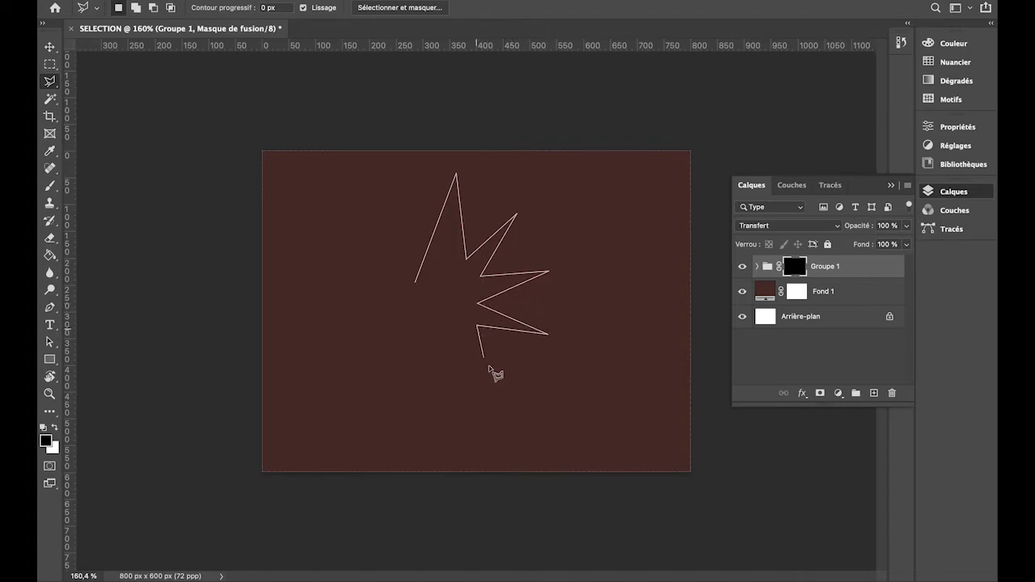
{"action": "left_click", "coordinate": [510, 393]}
{"action": "left_click", "coordinate": [466, 346]}
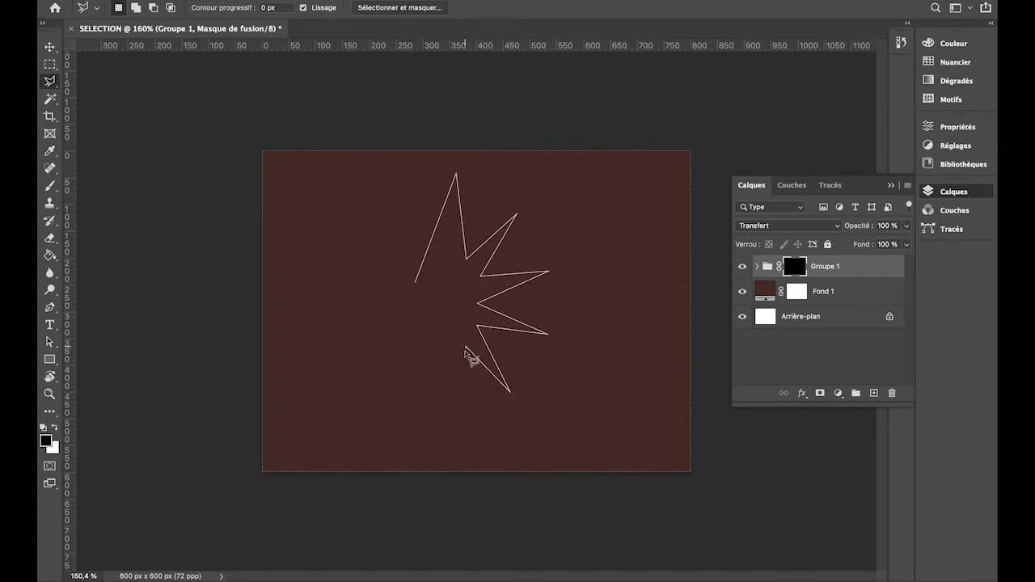
{"action": "left_click", "coordinate": [458, 445]}
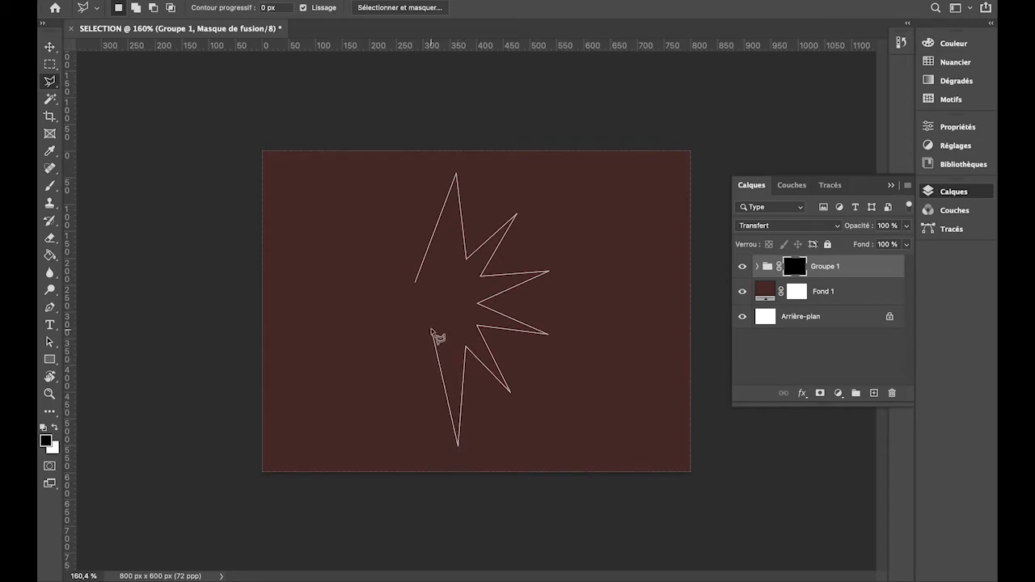
{"action": "left_click", "coordinate": [431, 329]}
{"action": "left_click", "coordinate": [390, 458]}
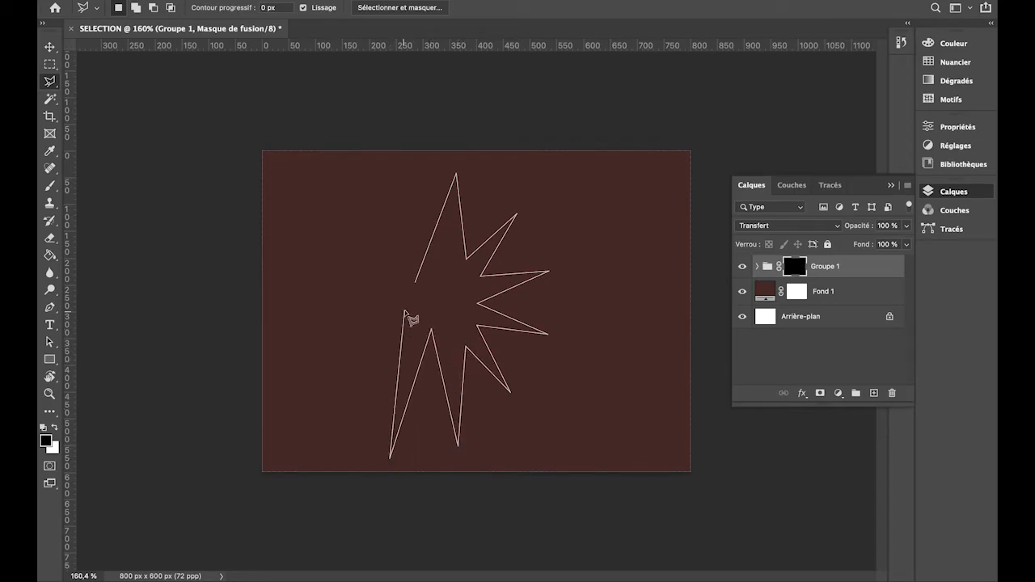
{"action": "left_click", "coordinate": [406, 327]}
{"action": "left_click", "coordinate": [305, 415]}
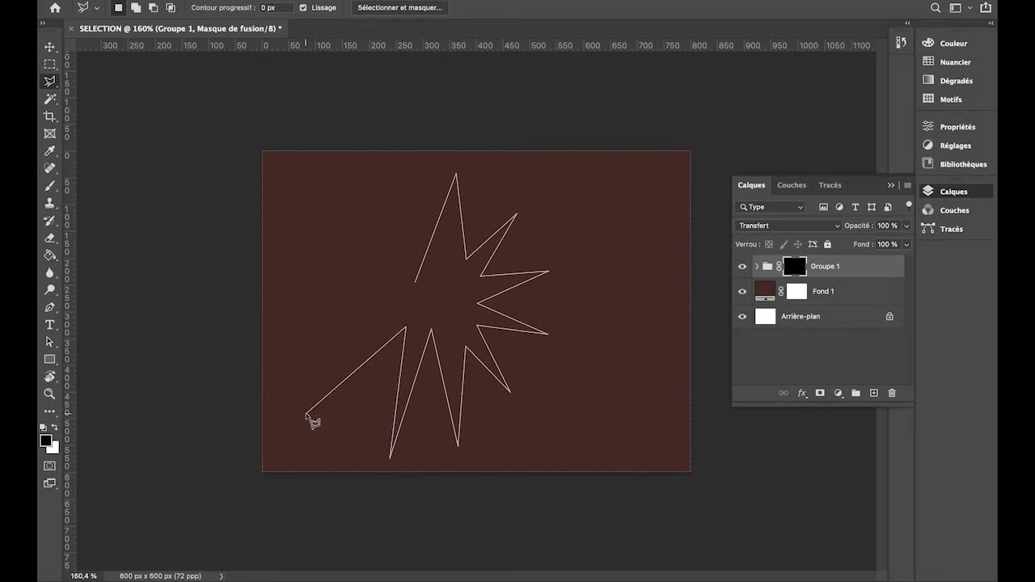
{"action": "left_click", "coordinate": [352, 337]}
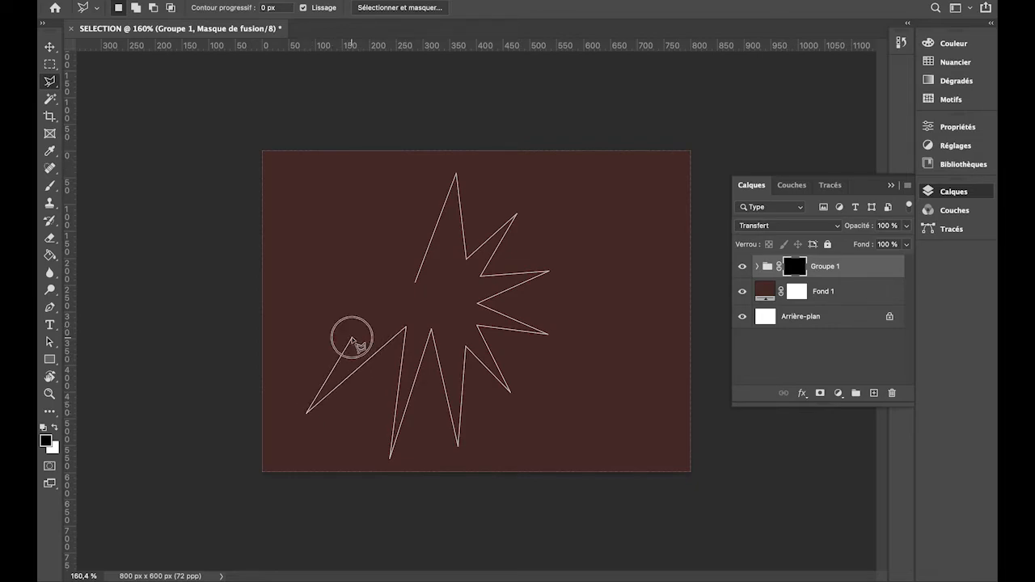
{"action": "left_click", "coordinate": [293, 324]}
{"action": "left_click", "coordinate": [376, 305]}
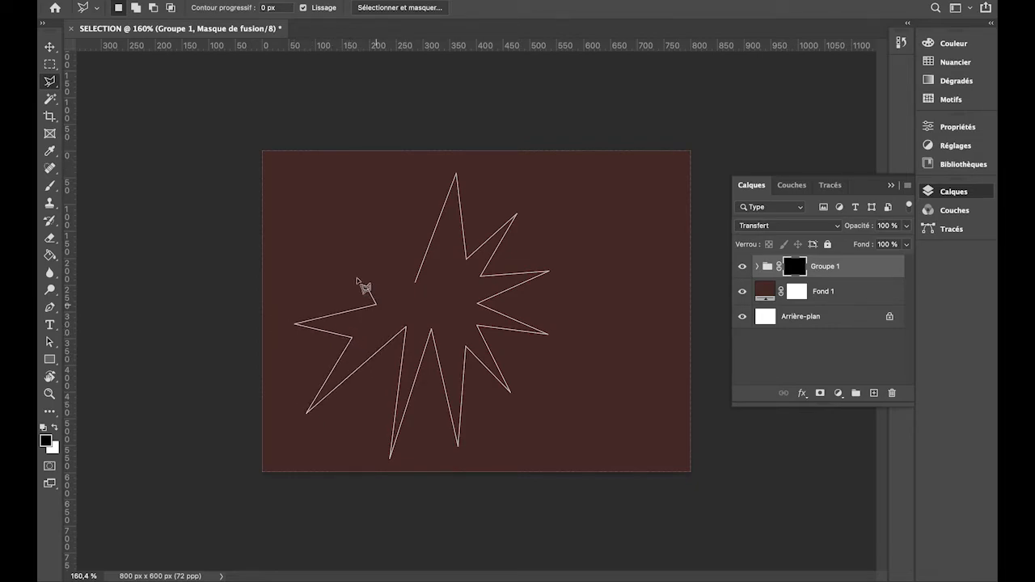
{"action": "left_click", "coordinate": [337, 252]}
{"action": "left_click", "coordinate": [395, 280]}
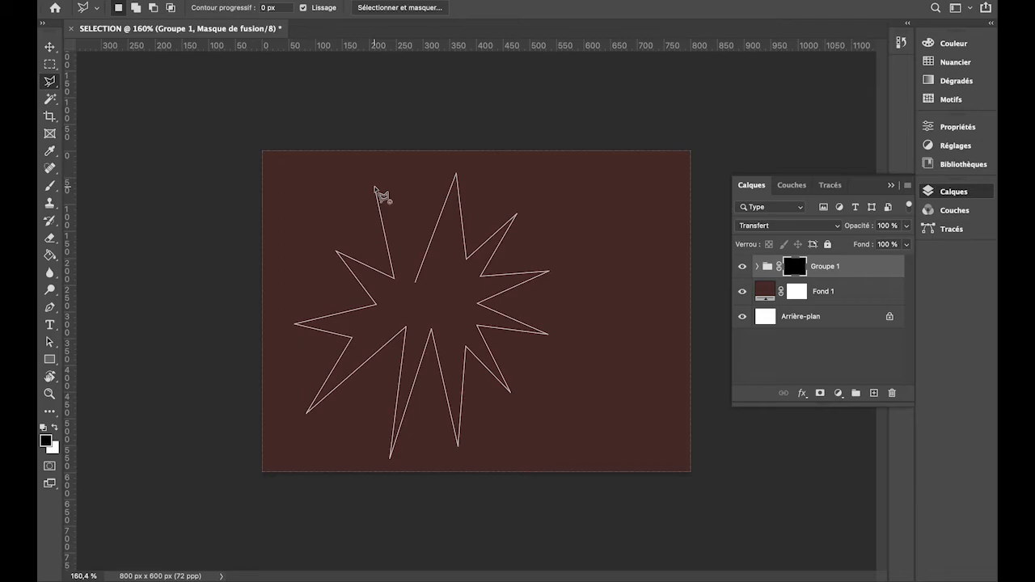
{"action": "left_click", "coordinate": [375, 187]}
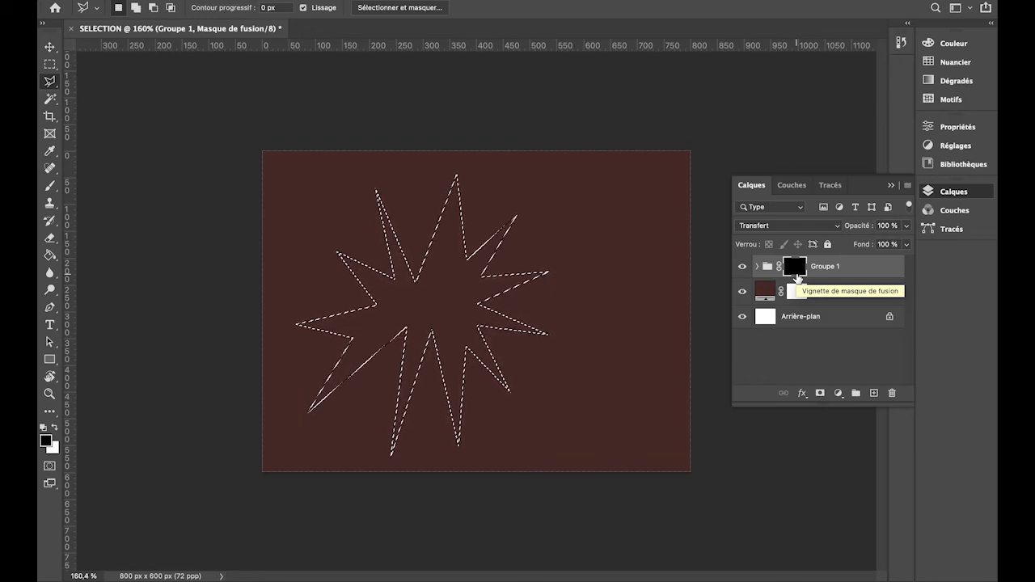
Fill the star selection on the group's mask with white using the Paint Bucket, and deselect
{"action": "left_click", "coordinate": [56, 429]}
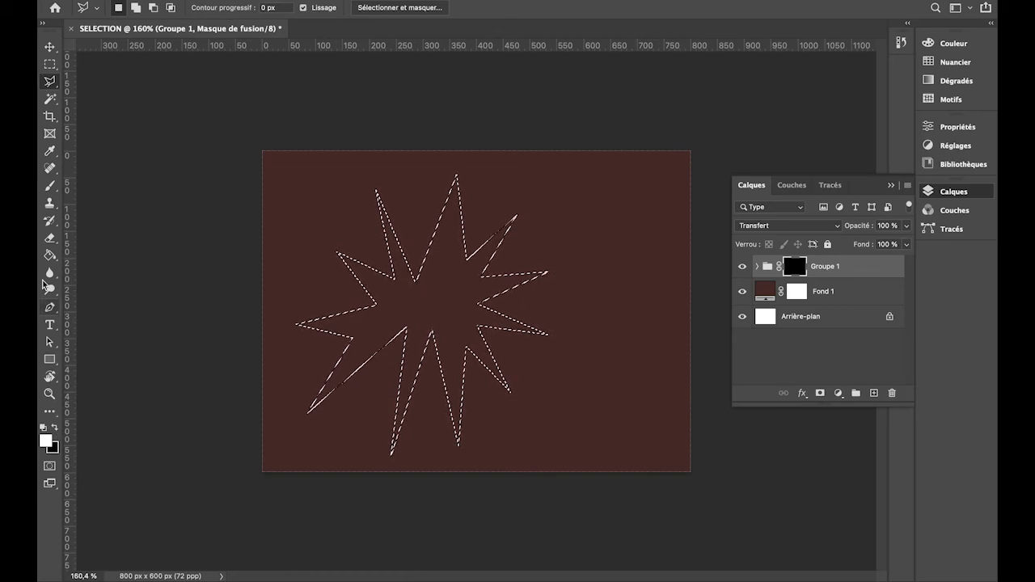
{"action": "left_click", "coordinate": [50, 257]}
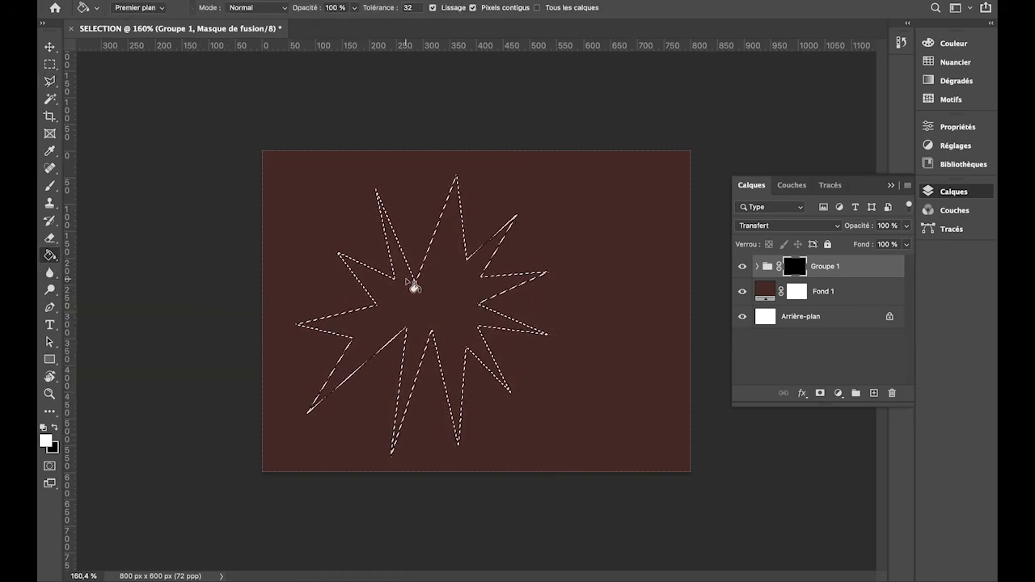
{"action": "left_click", "coordinate": [441, 284]}
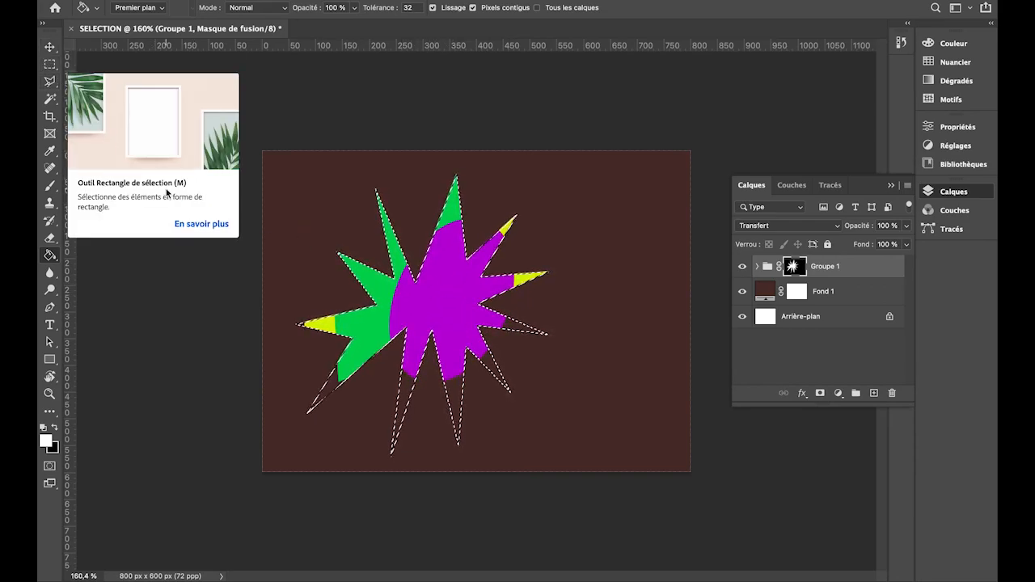
{"action": "key", "text": "super+d"}
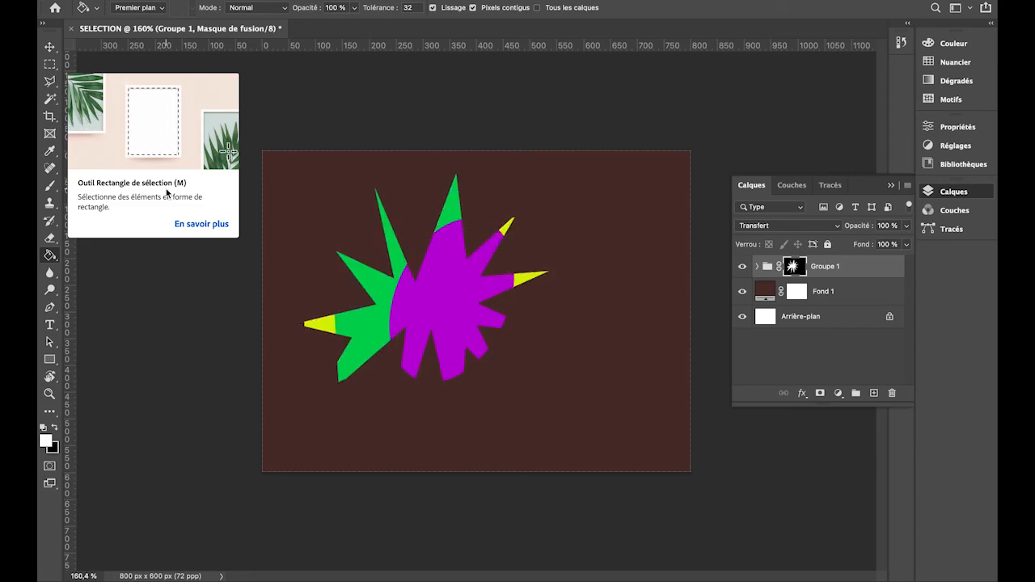